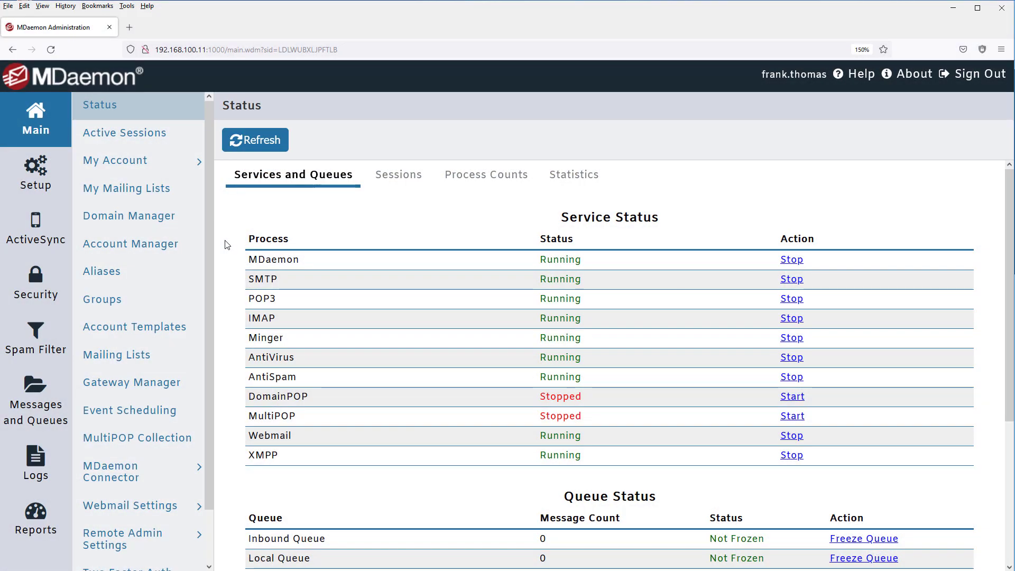
Step: Expand the Setup tile in the sidebar to list the Server Settings pages
{"action": "left_click", "coordinate": [36, 173]}
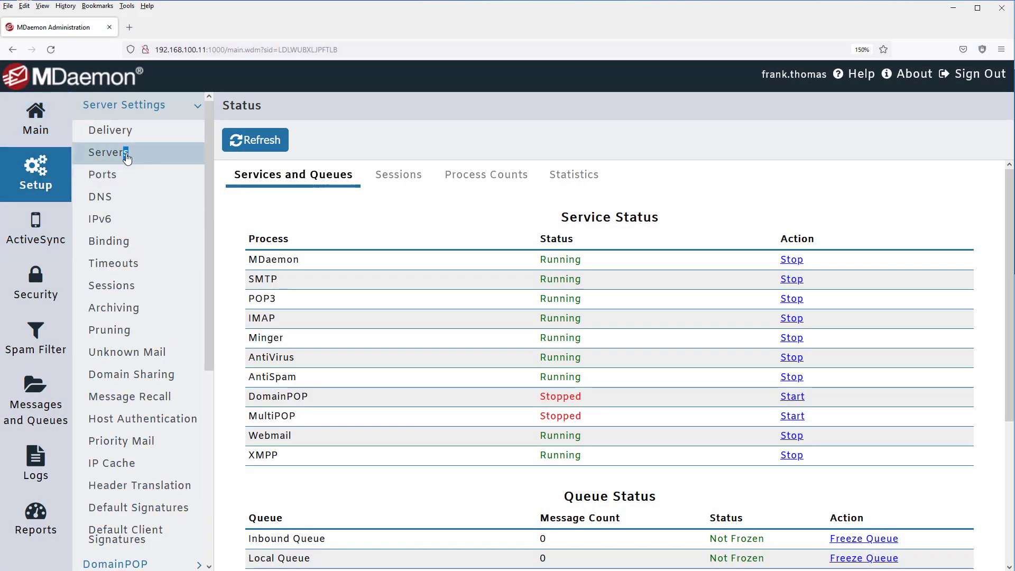
Step: Go to the Servers page to view the SMTP and POP/IMAP server options
{"action": "left_click", "coordinate": [108, 153]}
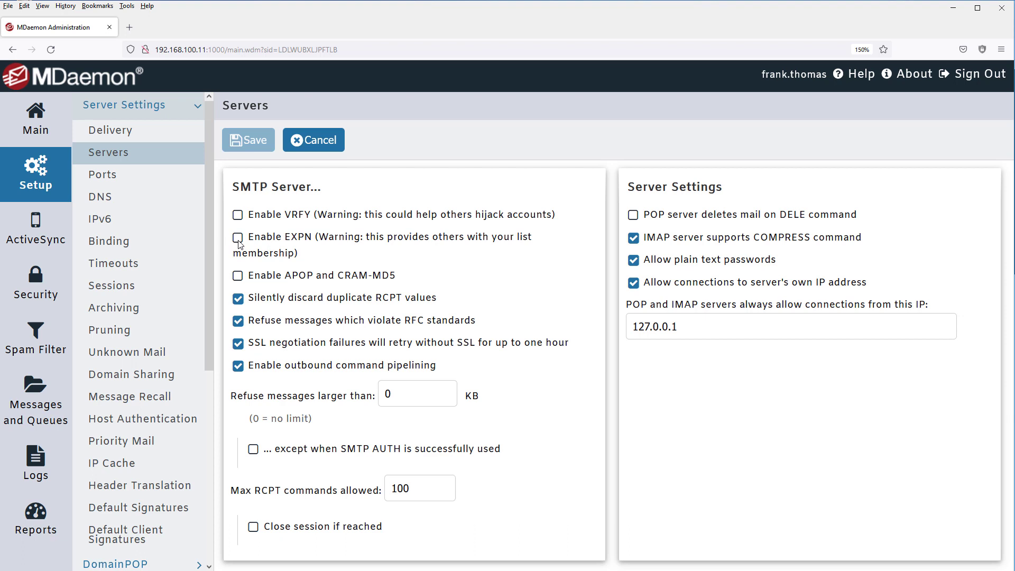
{"action": "left_click", "coordinate": [237, 276]}
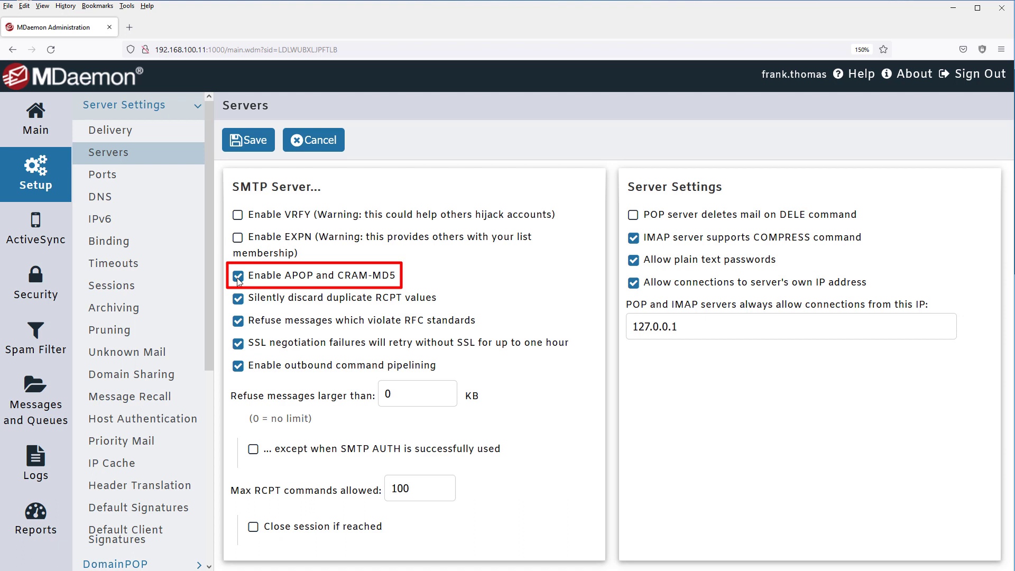
{"action": "left_click", "coordinate": [238, 277]}
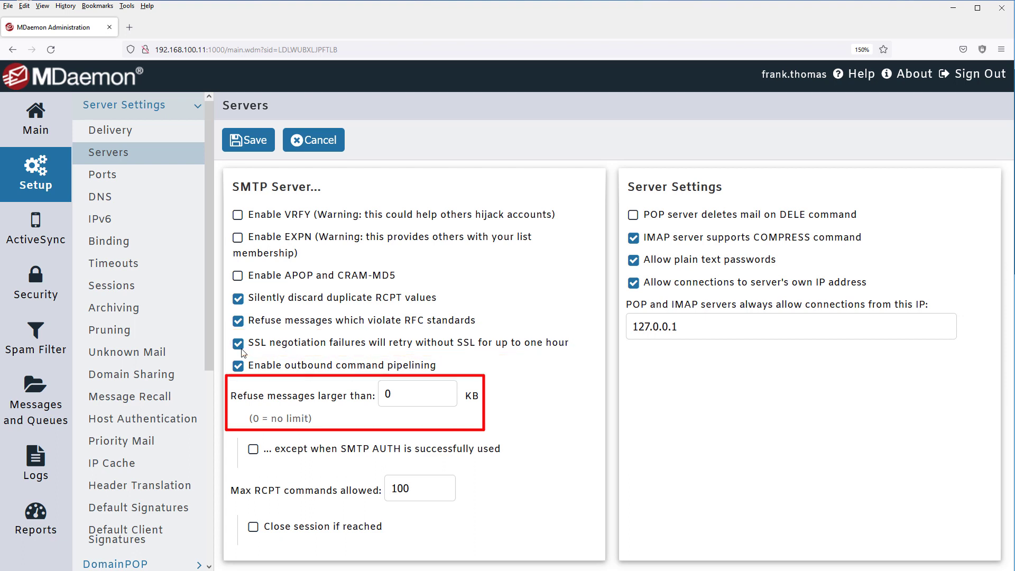
Step: Enter 500 KB in 'Refuse messages larger than', then erase it to leave the field empty
{"action": "double_click", "coordinate": [393, 394]}
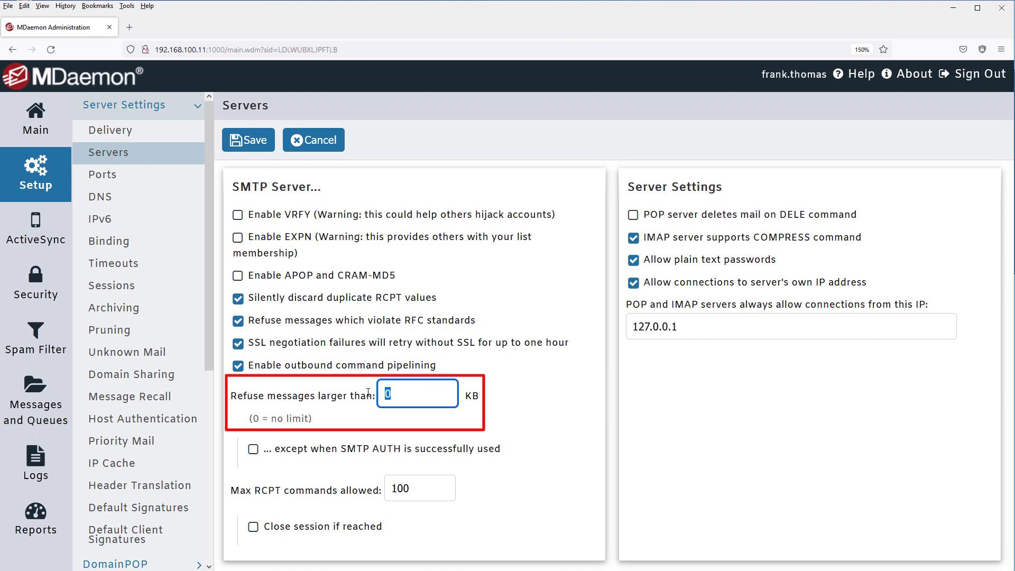
{"action": "type", "text": "500"}
{"action": "key", "text": "BackSpace"}
{"action": "key", "text": "BackSpace"}
{"action": "key", "text": "BackSpace"}
{"action": "type", "text": "0"}
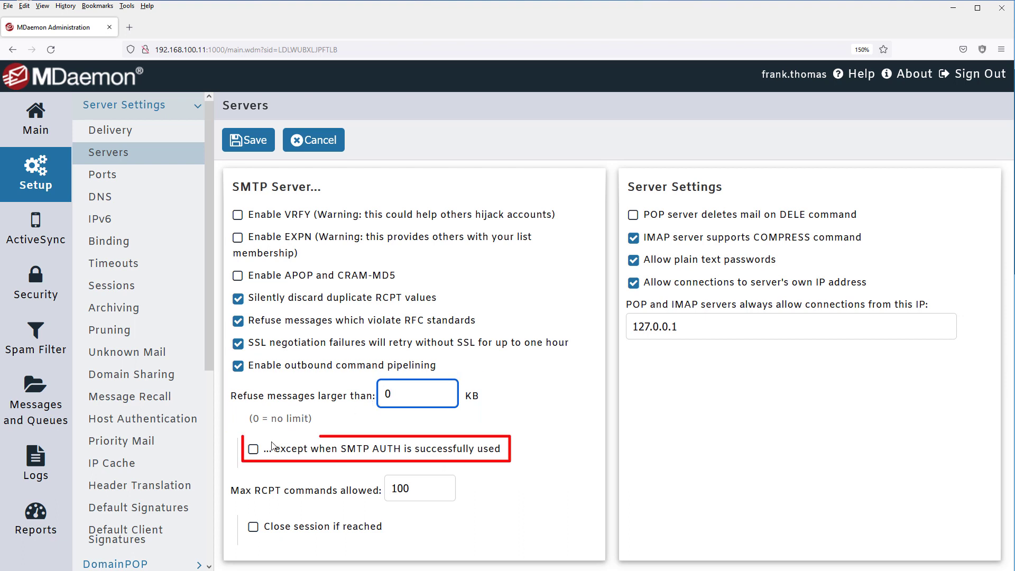
Step: Enable 'except when SMTP AUTH is successfully used' and 'Close session if reached'
{"action": "left_click", "coordinate": [254, 450]}
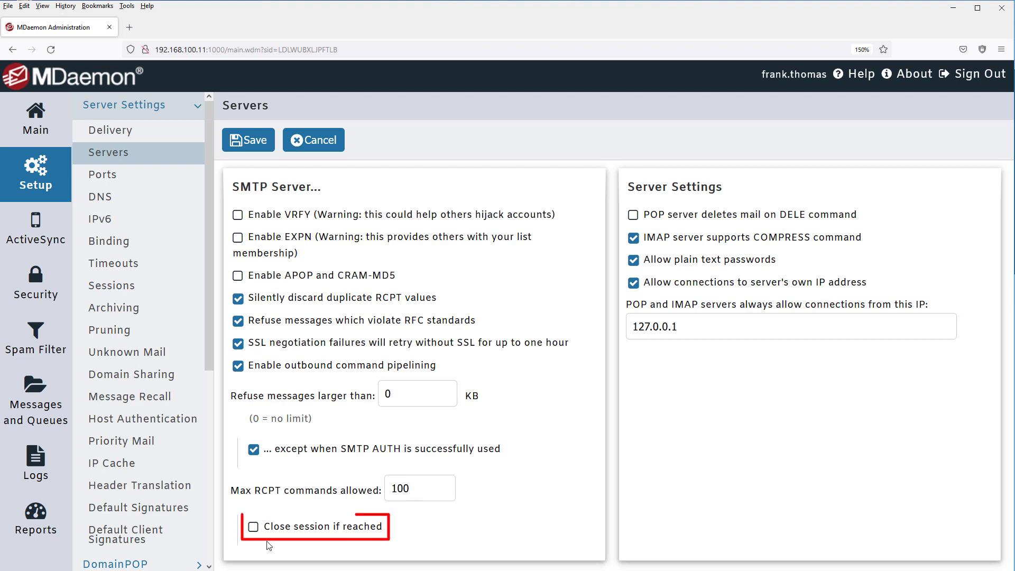
{"action": "left_click", "coordinate": [253, 527]}
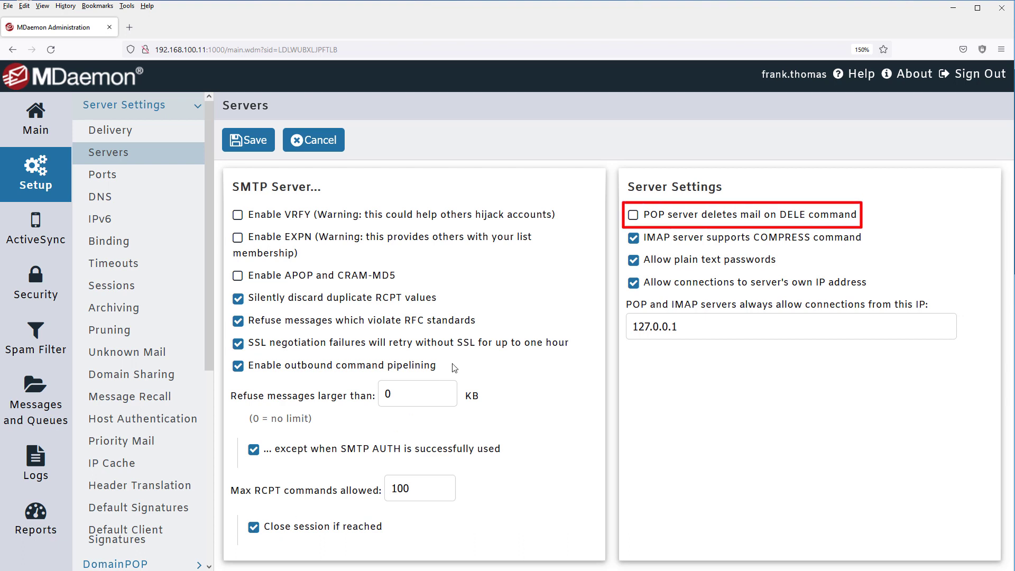
Step: Enable 'POP server deletes mail on DELE command'
{"action": "left_click", "coordinate": [634, 216]}
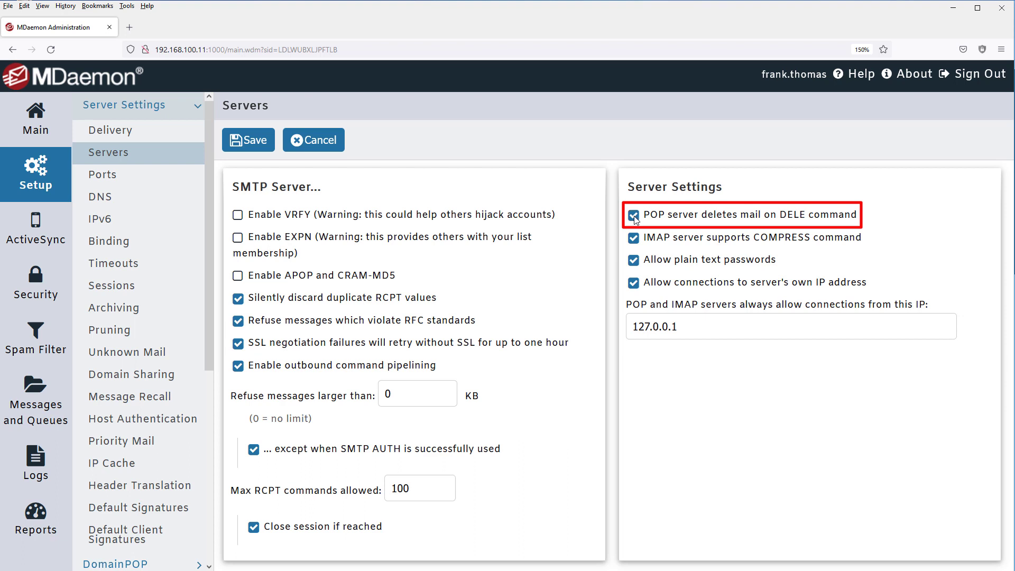